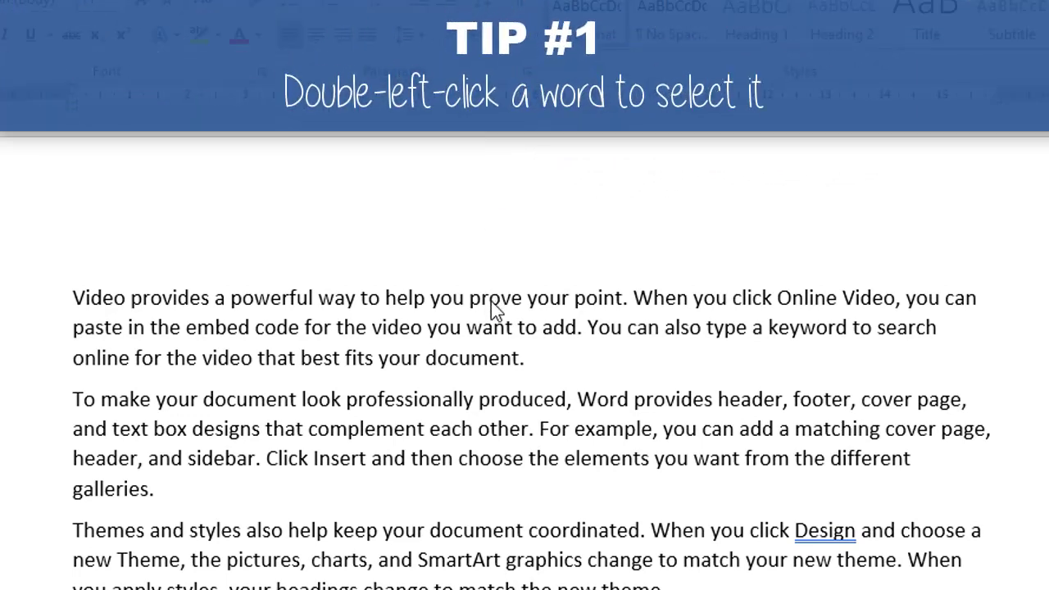
# Mouse-select the word 'prove', the first paragraph, and the sentence beginning 'To make your document'.
pyautogui.doubleClick(491, 300)
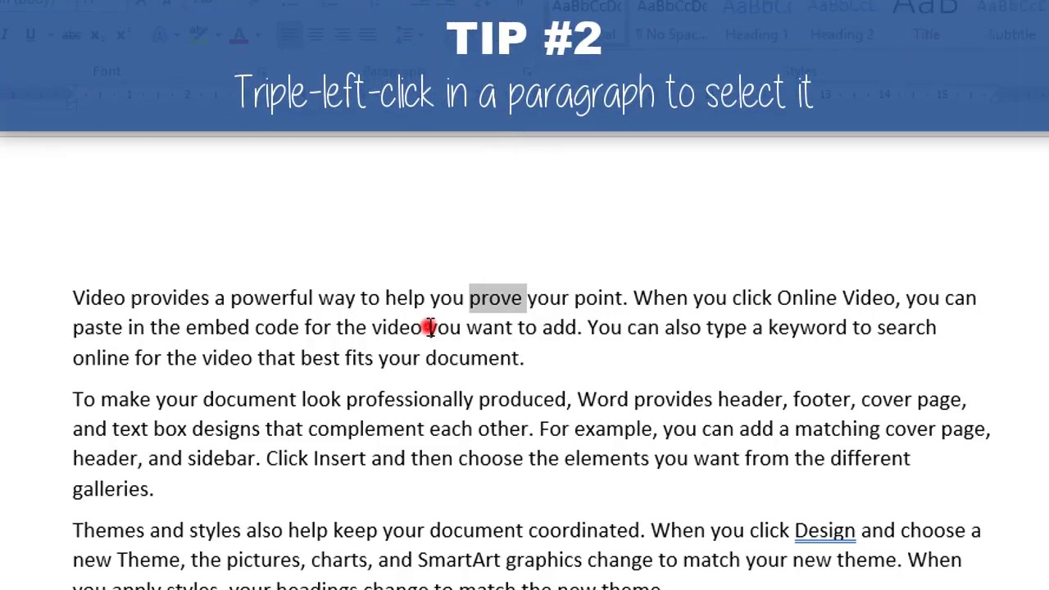
pyautogui.tripleClick(428, 328)
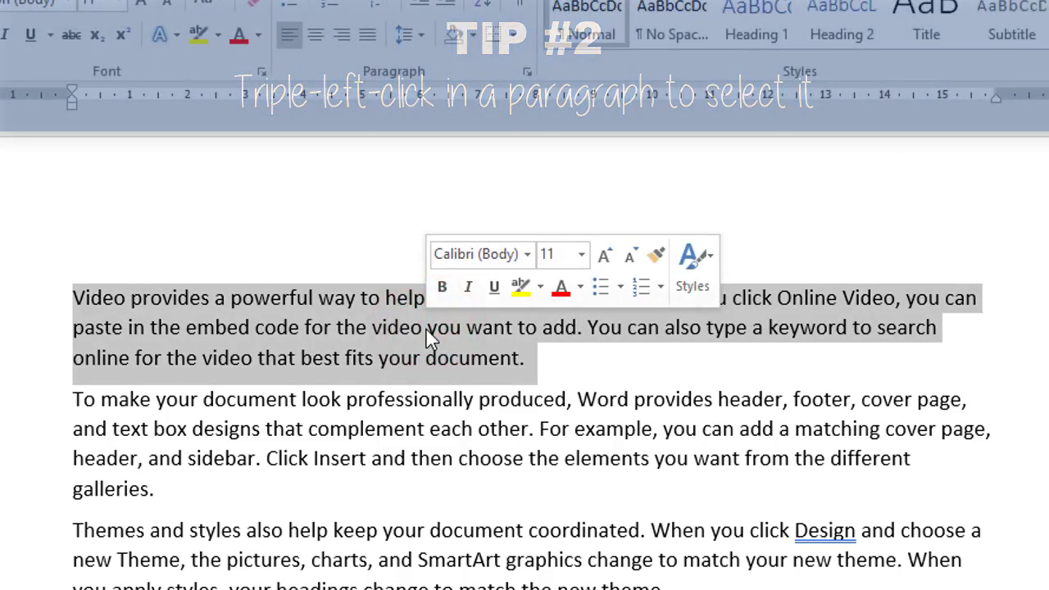
pyautogui.click(443, 428)
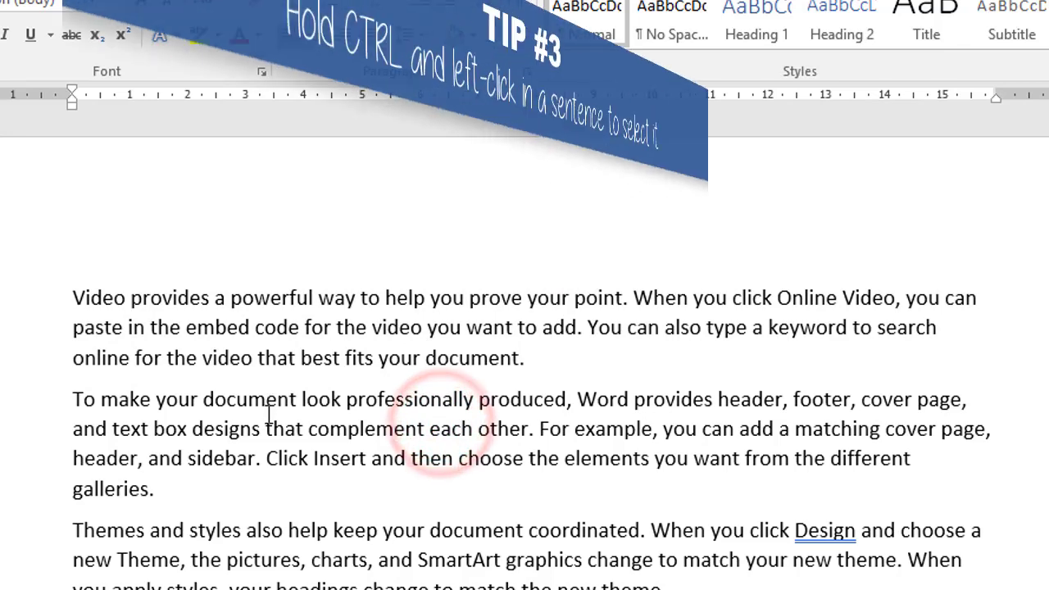
pyautogui.keyDown('ctrl'); pyautogui.click(264, 400); pyautogui.keyUp('ctrl')
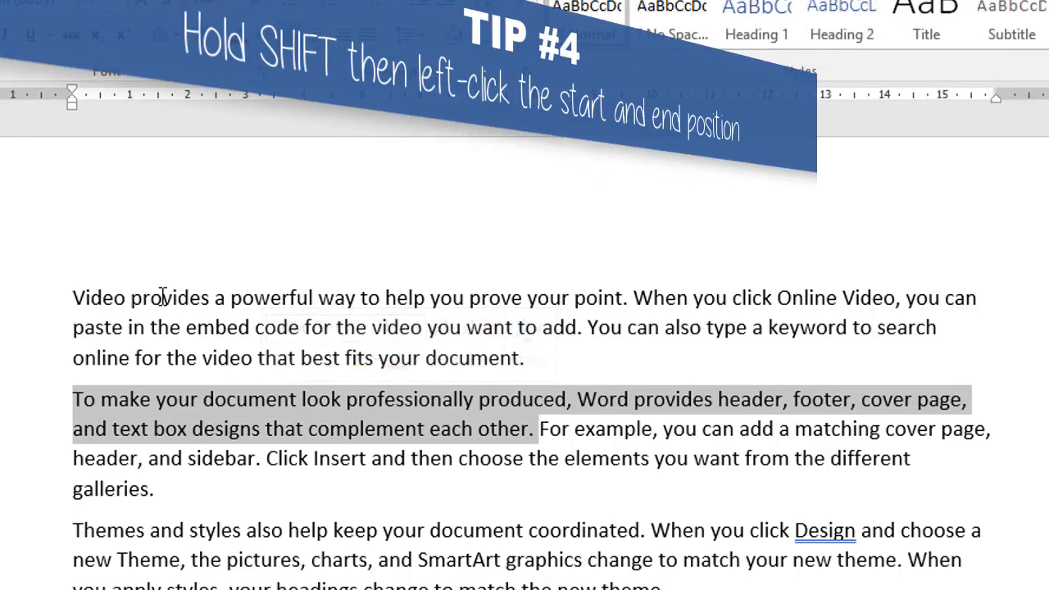
# Select 'Video' through 'help' from the insertion point, then drag-select 'Online Video' from mid-word.
pyautogui.click(75, 298)
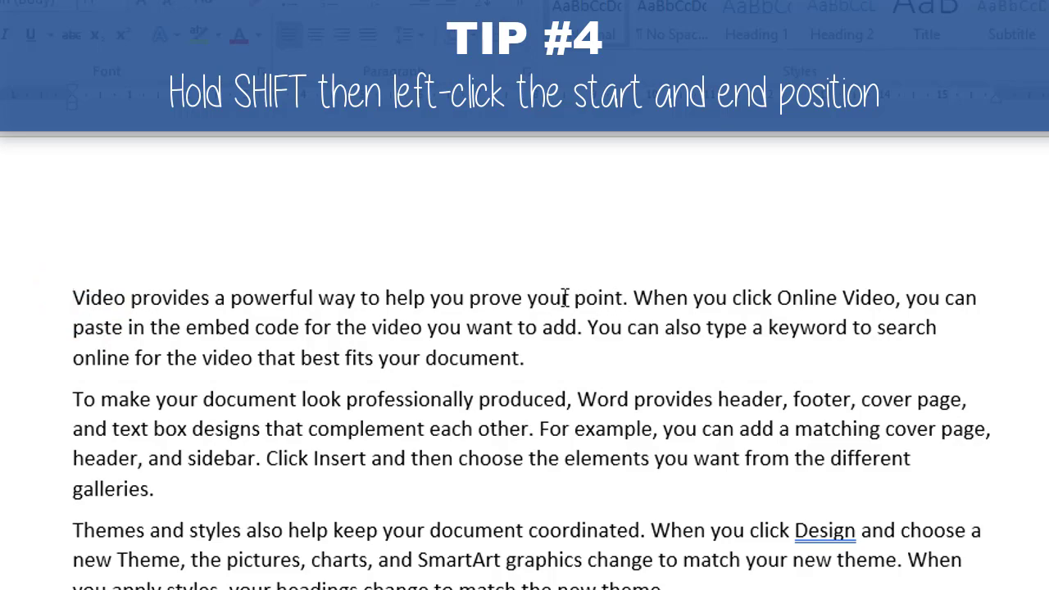
pyautogui.keyDown('shift'); pyautogui.click(426, 299); pyautogui.keyUp('shift')
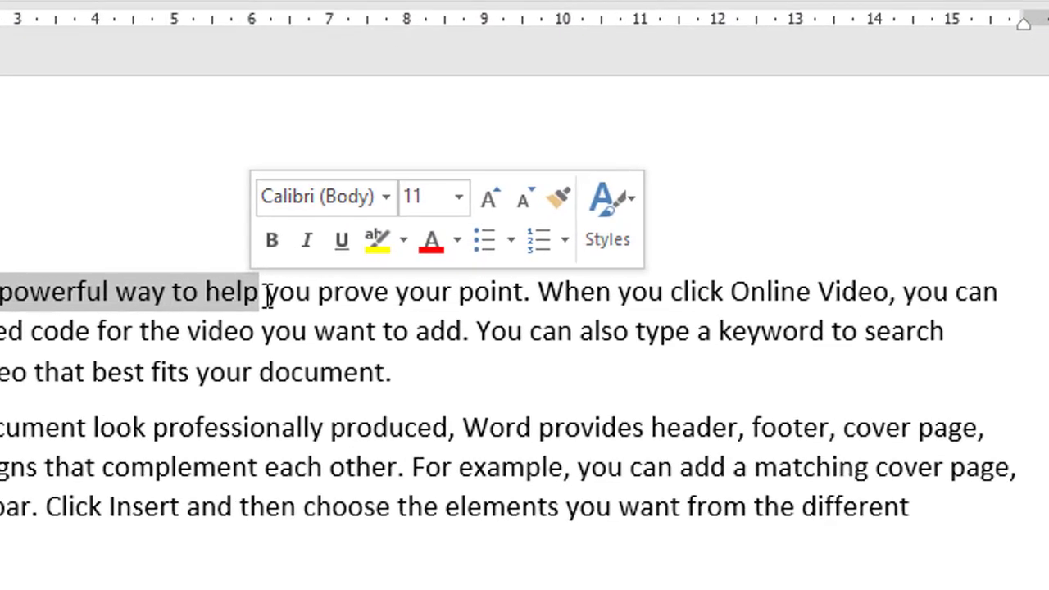
pyautogui.click(469, 315)
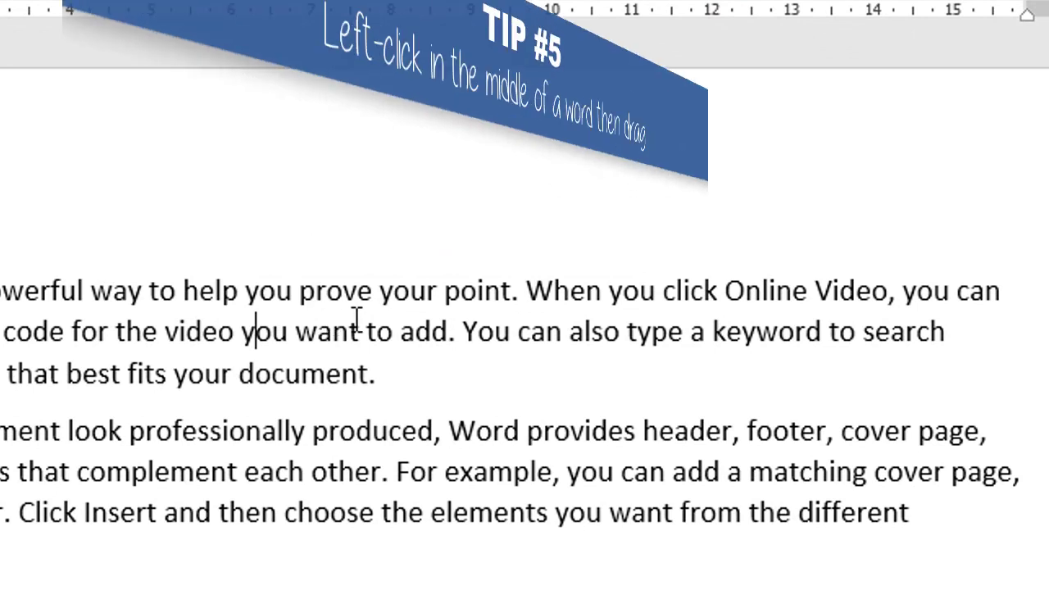
pyautogui.click(772, 295)
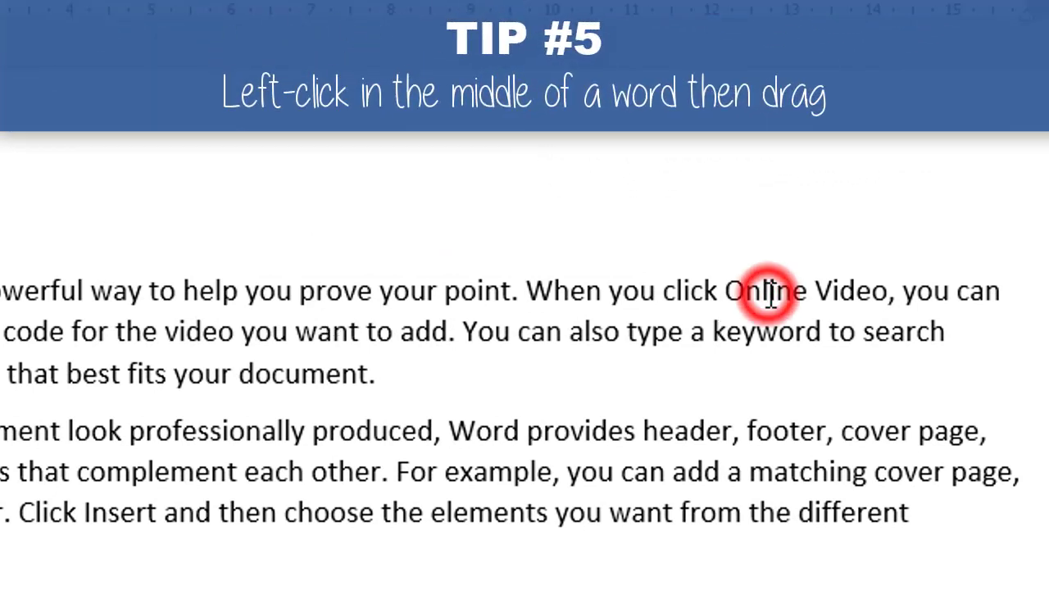
pyautogui.moveTo(785, 293); pyautogui.dragTo(877, 299)
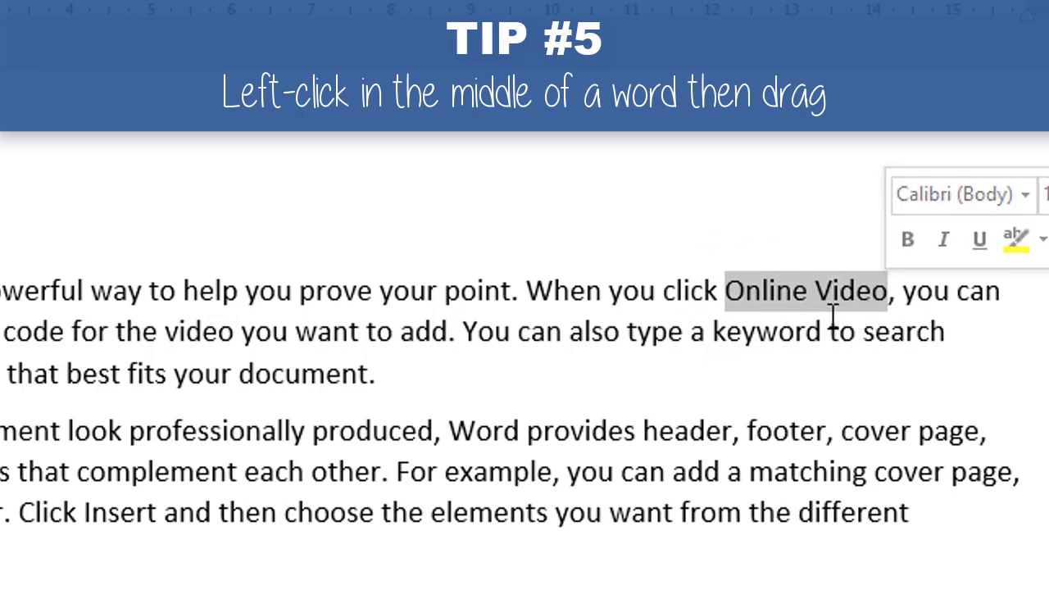
pyautogui.click(651, 471)
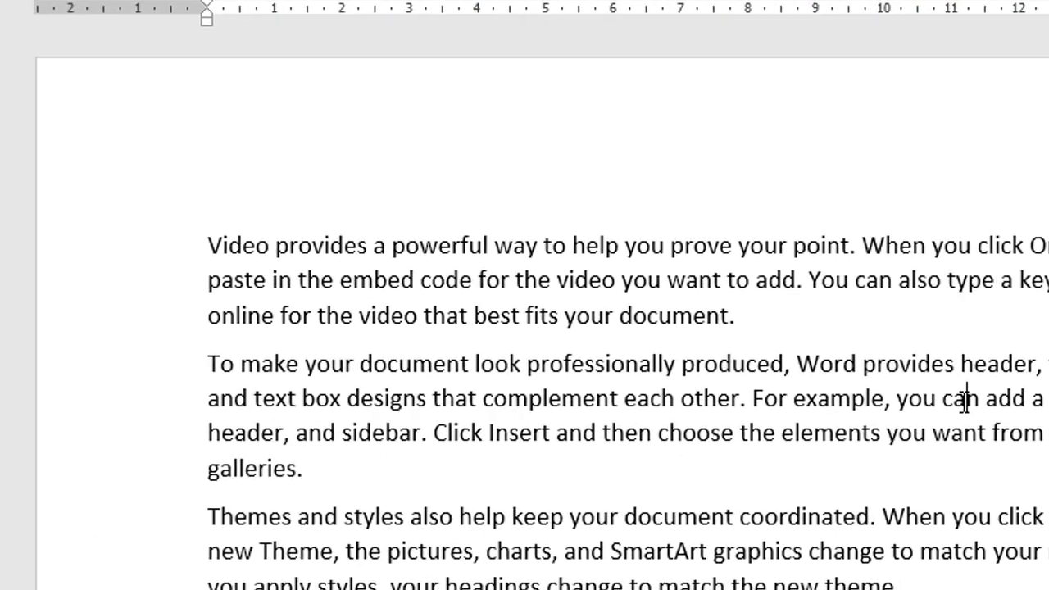
# Select the entire document via the margin and Ctrl+A, then return to the start.
pyautogui.keyDown('ctrl'); pyautogui.click(132, 371); pyautogui.keyUp('ctrl')
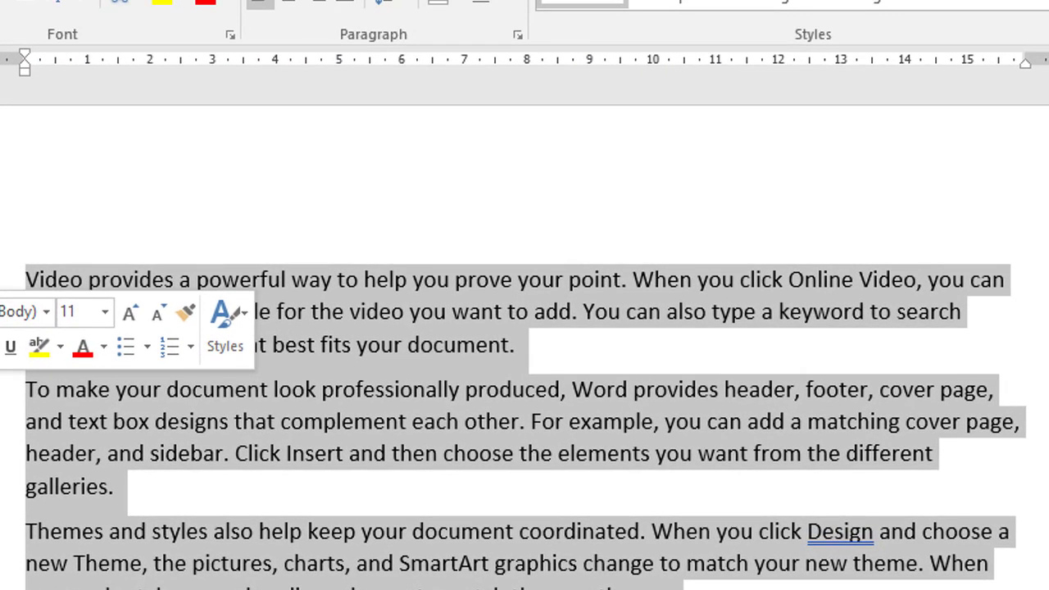
pyautogui.click(341, 344)
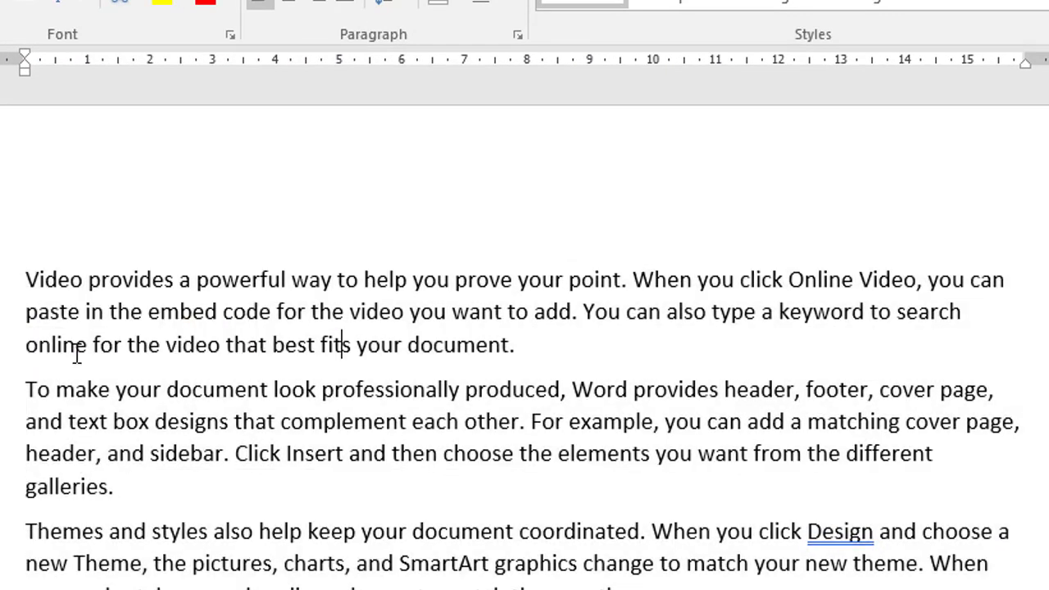
pyautogui.hotkey('ctrl', 'a')
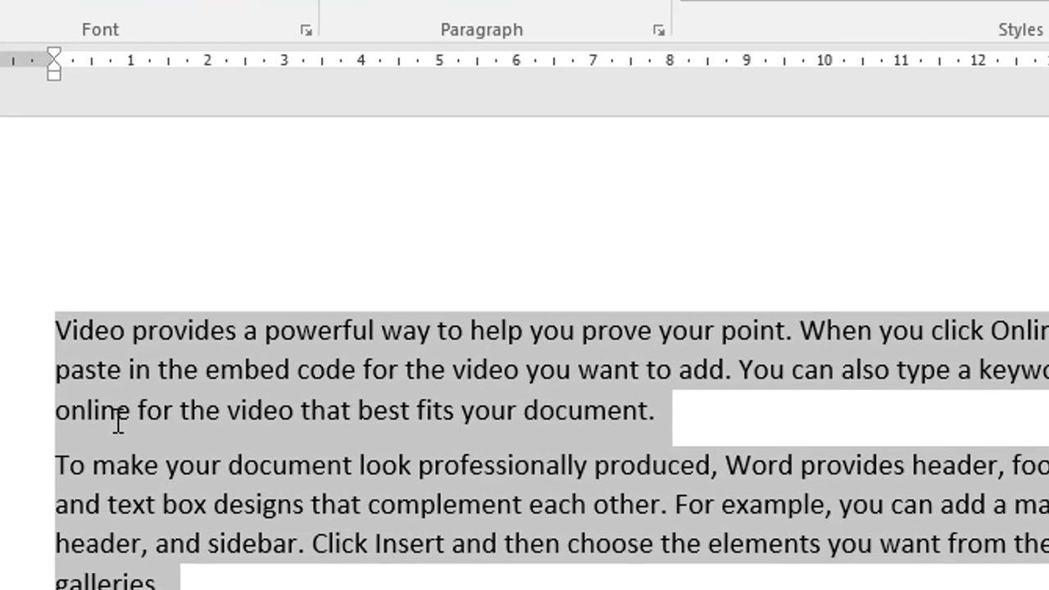
pyautogui.hotkey('ctrl', 'Home')
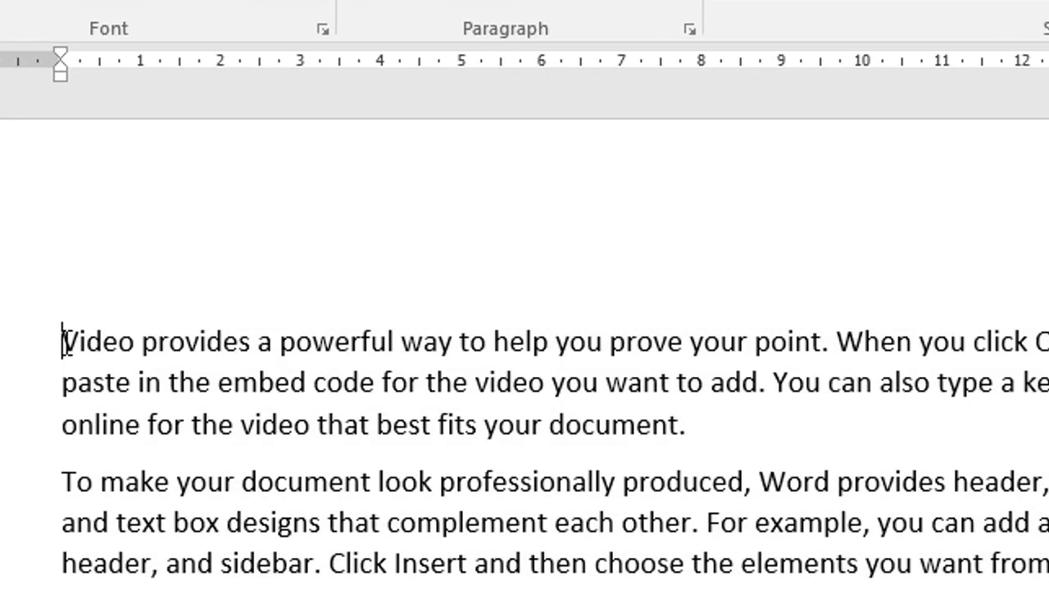
# Move the insertion point with the arrow keys, then return to the first word.
pyautogui.press('Right')
pyautogui.press('Right')
pyautogui.press('Right')
pyautogui.press('Right')
pyautogui.press('Right')
pyautogui.press('Left')
pyautogui.press('Left')
pyautogui.press('Left')
pyautogui.press('Down')
pyautogui.press('Down')
pyautogui.press('Up')
pyautogui.hotkey('ctrl', 'Home')
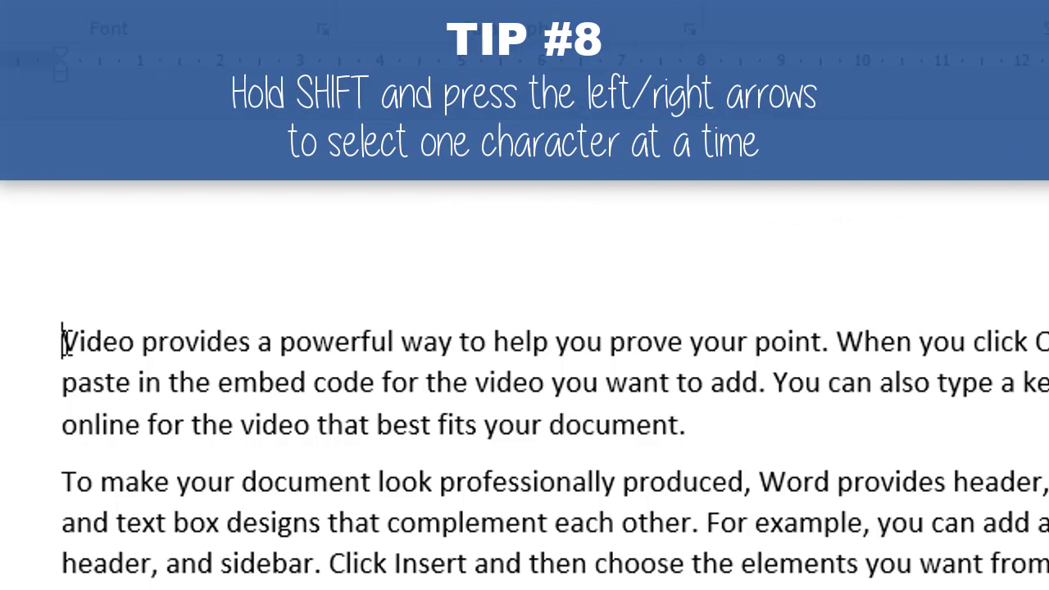
# Extend the selection character by character to 'Video provides', then shrink it back to nothing.
pyautogui.hotkey('shift', 'Right')
pyautogui.hotkey('shift', 'Right')
pyautogui.hotkey('shift', 'Right')
pyautogui.hotkey('shift', 'Right')
pyautogui.hotkey('shift', 'Right')
pyautogui.hotkey('shift', 'Right')
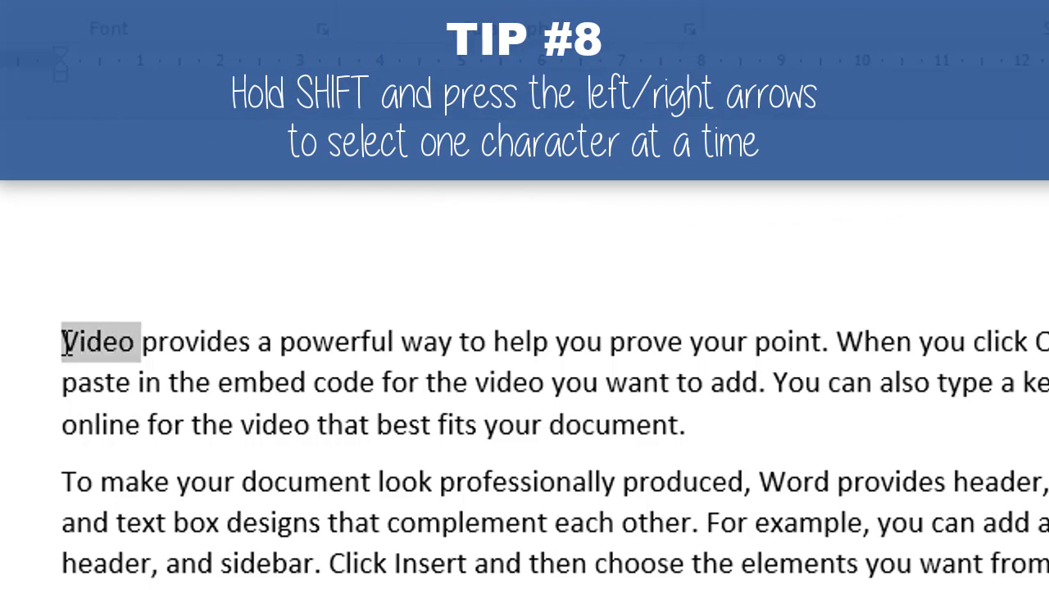
pyautogui.hotkey('shift', 'Right')
pyautogui.hotkey('shift', 'Right')
pyautogui.hotkey('shift', 'Right')
pyautogui.hotkey('shift', 'Right')
pyautogui.hotkey('shift', 'Right')
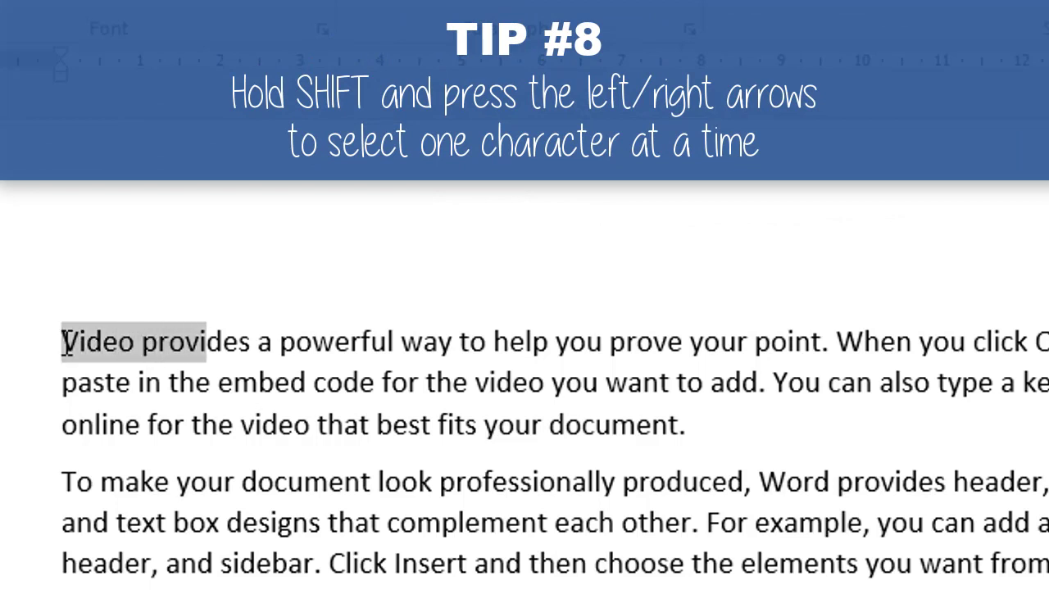
pyautogui.hotkey('shift', 'Right')
pyautogui.hotkey('shift', 'Right')
pyautogui.hotkey('shift', 'Right')
pyautogui.hotkey('shift', 'Right')
pyautogui.hotkey('shift', 'Left')
pyautogui.hotkey('shift', 'Left')
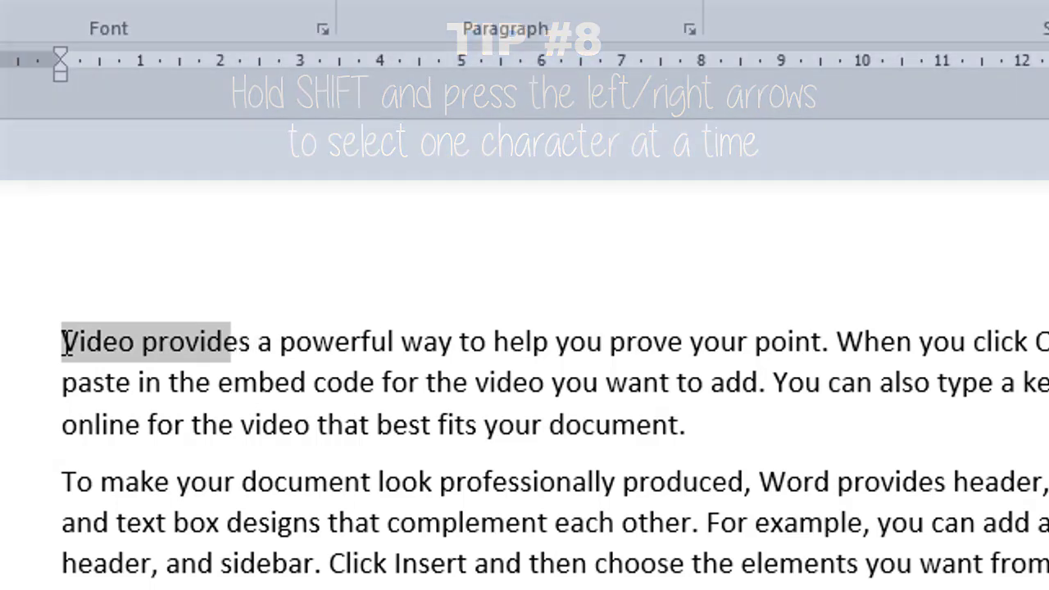
pyautogui.hotkey('shift', 'Left')
pyautogui.hotkey('shift', 'Left')
pyautogui.hotkey('shift', 'Left')
pyautogui.hotkey('shift', 'Left')
pyautogui.hotkey('shift', 'Left')
pyautogui.hotkey('shift', 'Left')
pyautogui.hotkey('shift', 'Left')
pyautogui.hotkey('shift', 'Left')
pyautogui.hotkey('shift', 'Left')
pyautogui.hotkey('shift', 'Left')
pyautogui.hotkey('shift', 'Left')
pyautogui.hotkey('shift', 'Left')
pyautogui.hotkey('shift', 'Left')
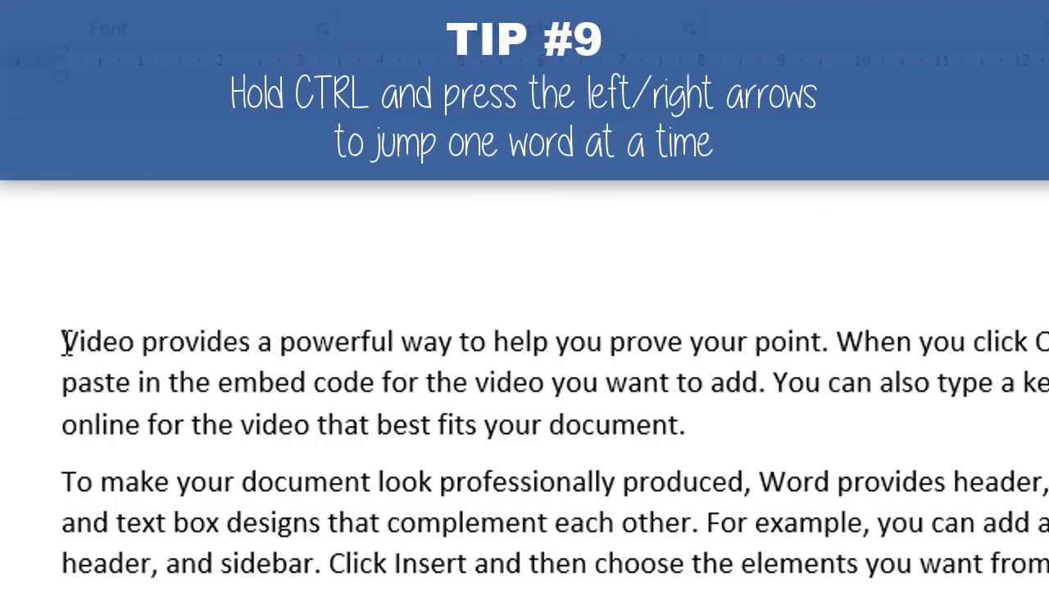
# Jump word by word with Ctrl+Right/Left and select the word 'Video' with Ctrl+Shift+Right.
pyautogui.hotkey('ctrl', 'Right')
pyautogui.hotkey('ctrl', 'Right')
pyautogui.hotkey('ctrl', 'Right')
pyautogui.hotkey('ctrl', 'Right')
pyautogui.hotkey('ctrl', 'Right')
pyautogui.hotkey('ctrl', 'Right')
pyautogui.hotkey('ctrl', 'Right')
pyautogui.hotkey('ctrl', 'Right')
pyautogui.hotkey('ctrl', 'Right')
pyautogui.hotkey('ctrl', 'Right')
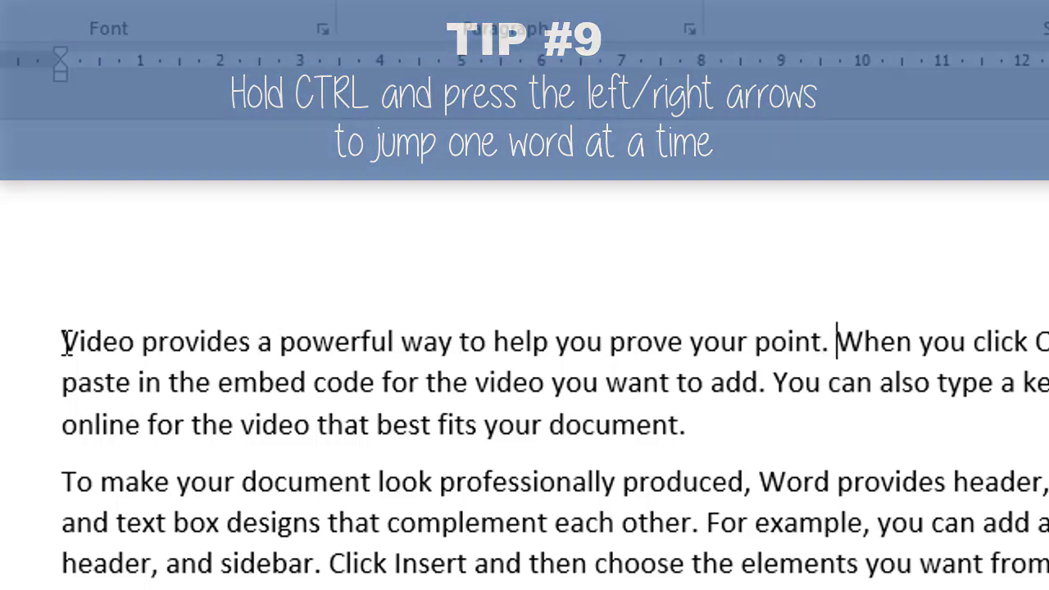
pyautogui.hotkey('ctrl', 'Left')
pyautogui.hotkey('ctrl', 'Left')
pyautogui.hotkey('ctrl', 'Left')
pyautogui.hotkey('ctrl', 'Left')
pyautogui.hotkey('ctrl', 'Left')
pyautogui.hotkey('ctrl', 'Left')
pyautogui.hotkey('ctrl', 'Left')
pyautogui.hotkey('ctrl', 'Left')
pyautogui.hotkey('ctrl', 'Left')
pyautogui.hotkey('ctrl', 'Left')
pyautogui.hotkey('ctrl', 'Left')
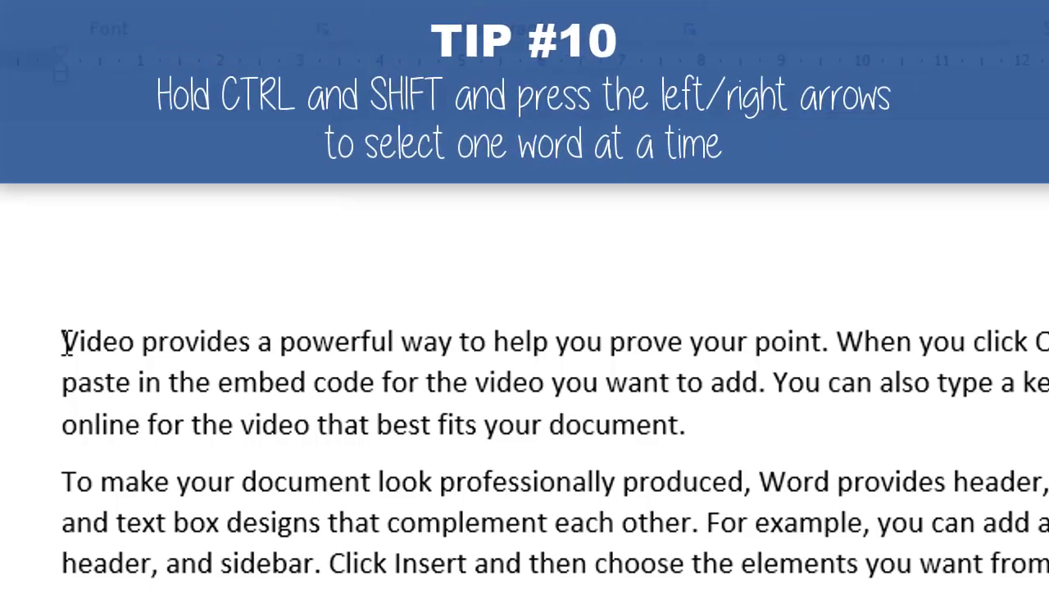
pyautogui.hotkey('ctrl', 'shift', 'Right')
pyautogui.hotkey('ctrl', 'shift', 'Right')
pyautogui.hotkey('ctrl', 'shift', 'Right')
pyautogui.hotkey('ctrl', 'shift', 'Right')
pyautogui.click(65, 341)
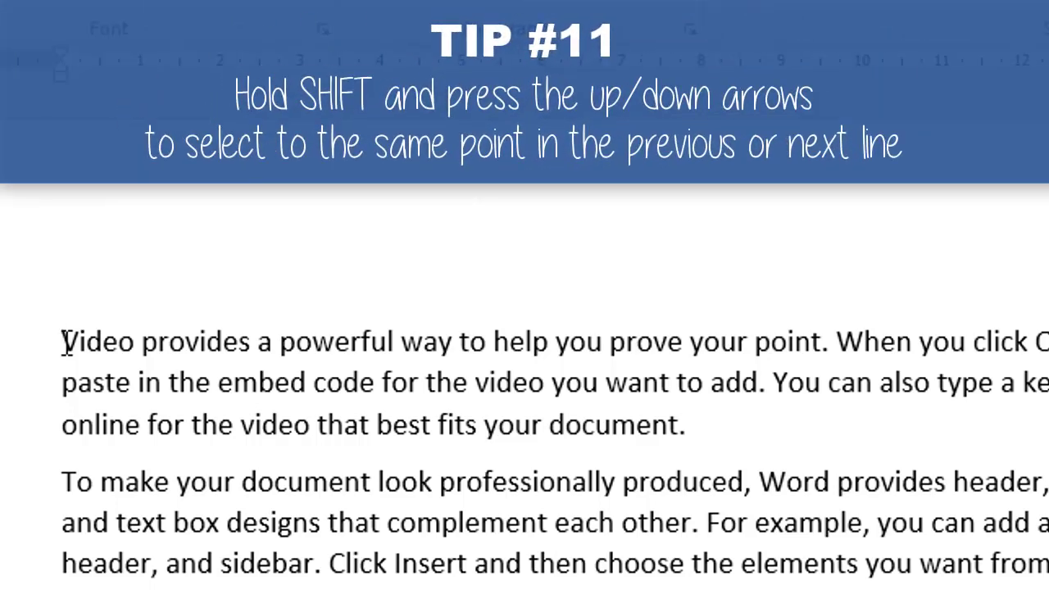
# Select whole lines with Shift+Down, including a selection from 'prove' to one line down.
pyautogui.hotkey('shift', 'Down')
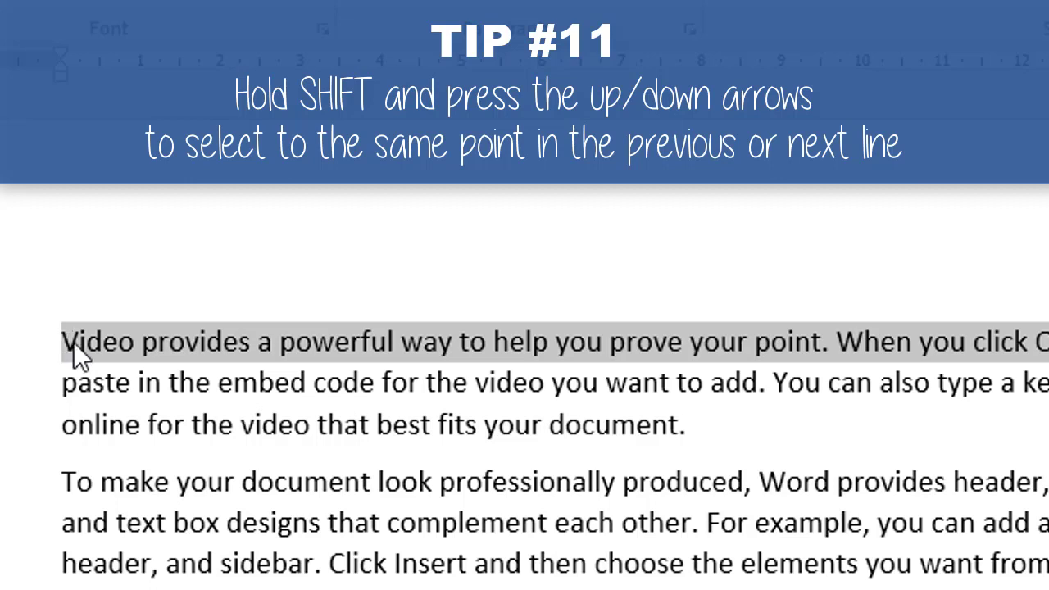
pyautogui.click(609, 339)
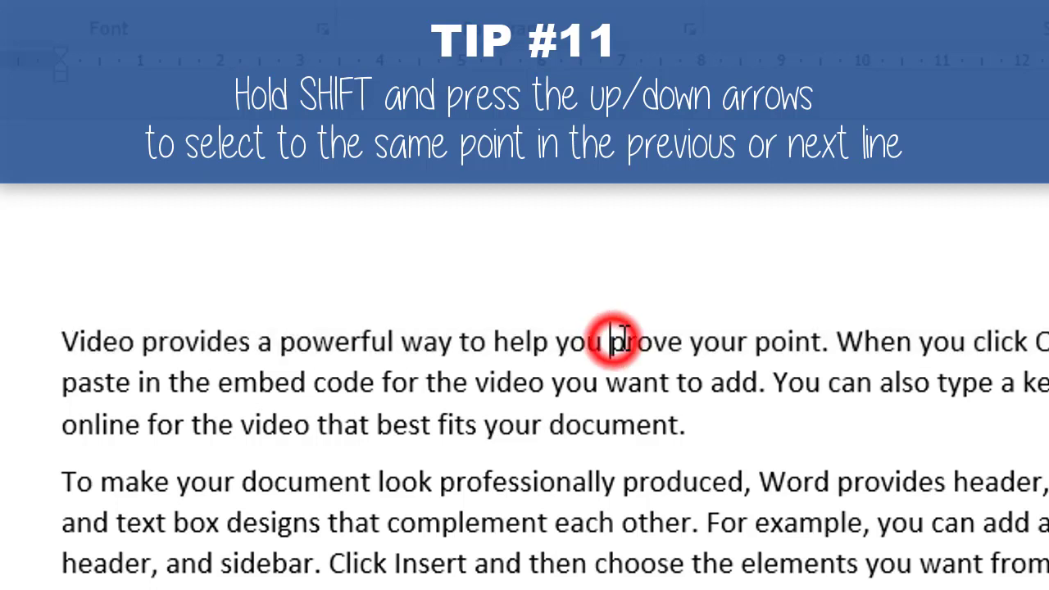
pyautogui.hotkey('shift', 'Down')
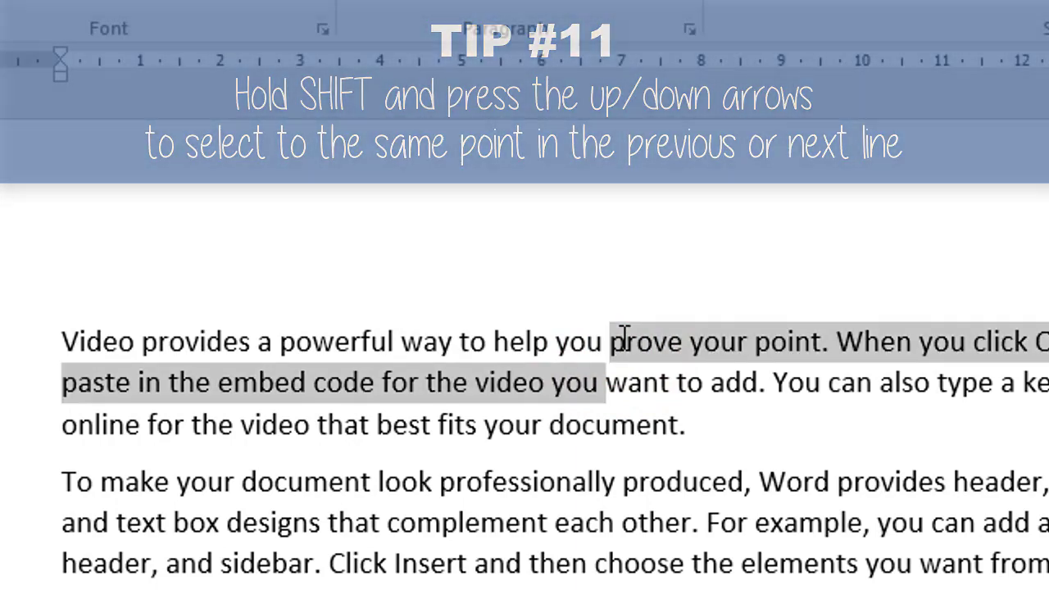
pyautogui.hotkey('shift', 'Up')
pyautogui.hotkey('ctrl', 'Left')
pyautogui.hotkey('ctrl', 'Left')
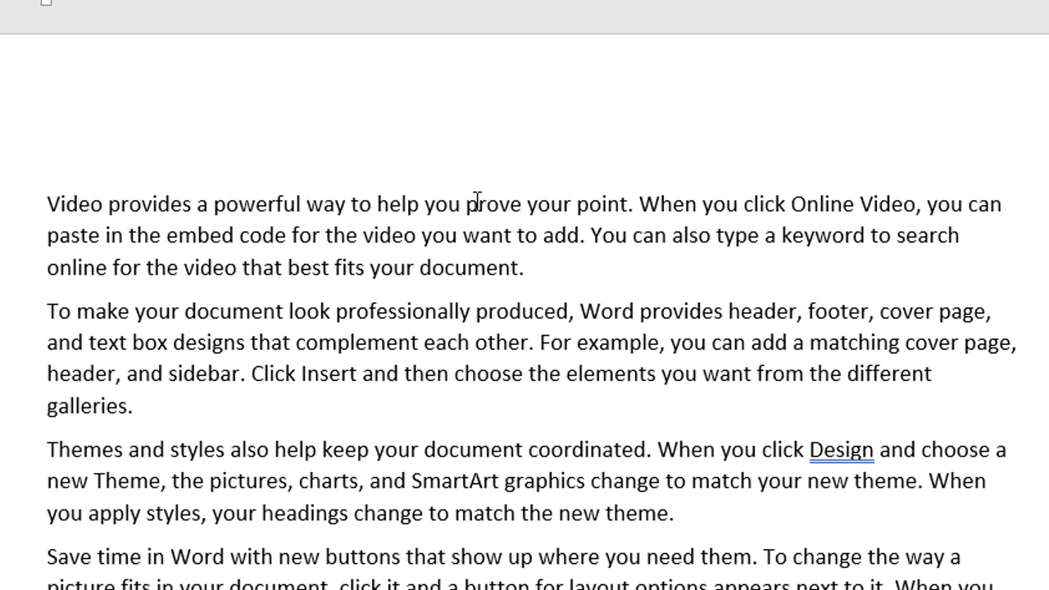
# Navigate and select paragraph by paragraph, including the three paragraphs above 'Save time in Word'.
pyautogui.hotkey('ctrl', 'Up')
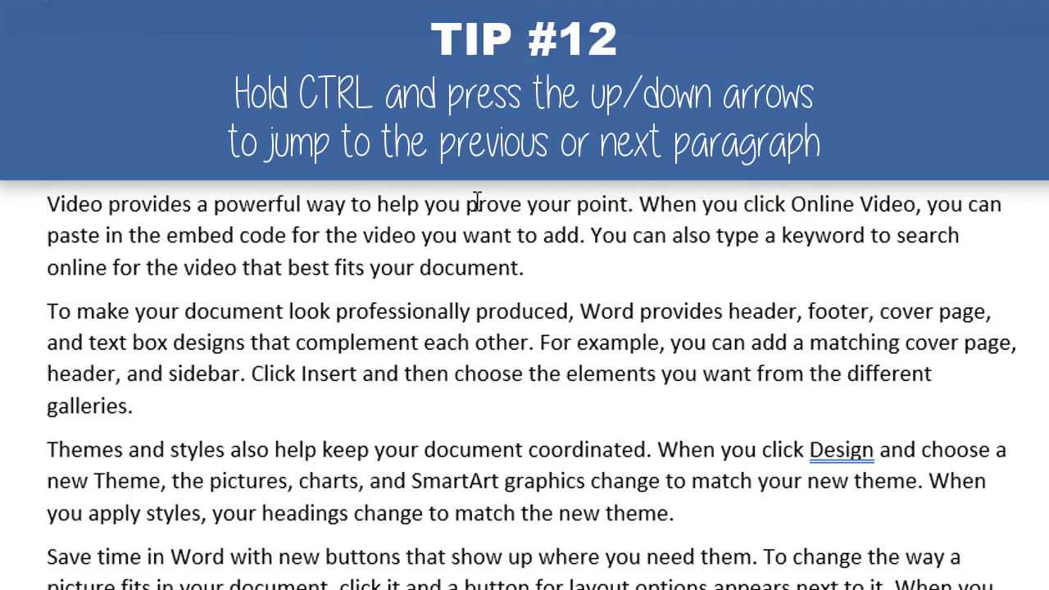
pyautogui.hotkey('ctrl', 'Down')
pyautogui.hotkey('ctrl', 'Down')
pyautogui.hotkey('ctrl', 'Up')
pyautogui.hotkey('ctrl', 'Up')
pyautogui.hotkey('ctrl', 'Up')
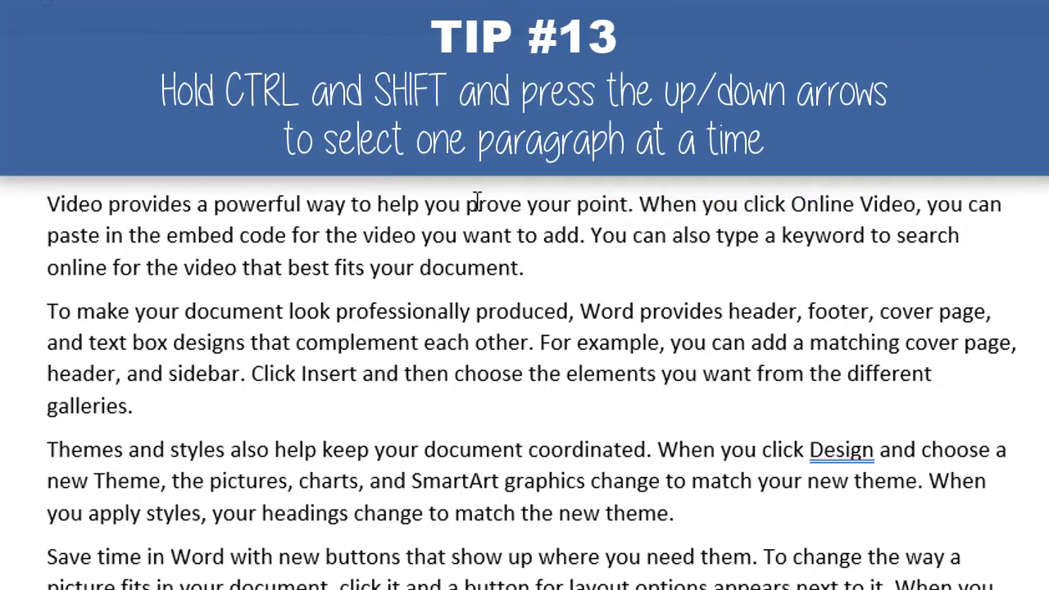
pyautogui.hotkey('ctrl', 'shift', 'Down')
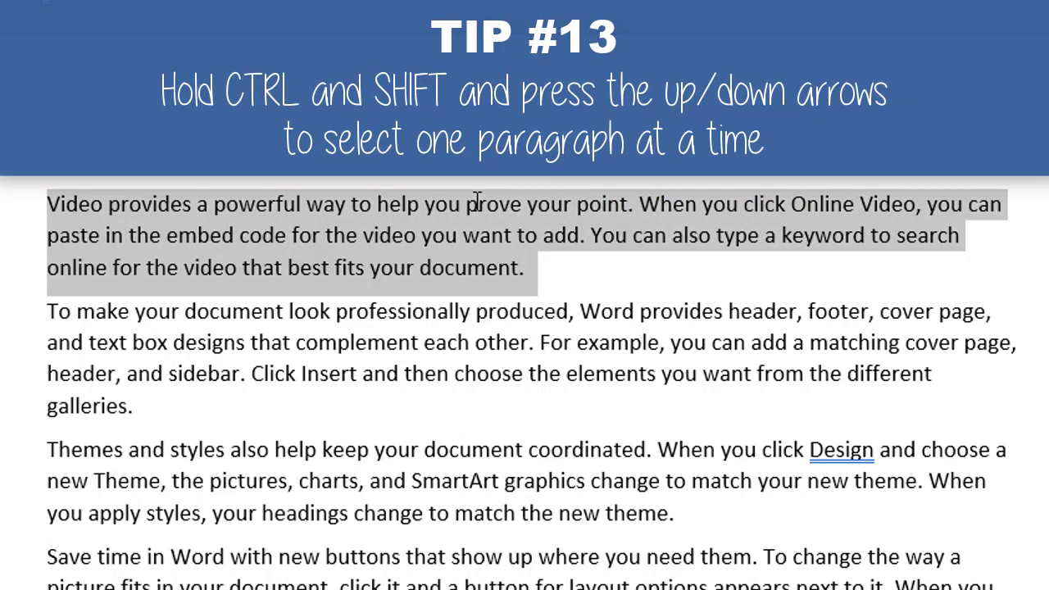
pyautogui.hotkey('ctrl', 'shift', 'Down')
pyautogui.hotkey('ctrl', 'shift', 'Down')
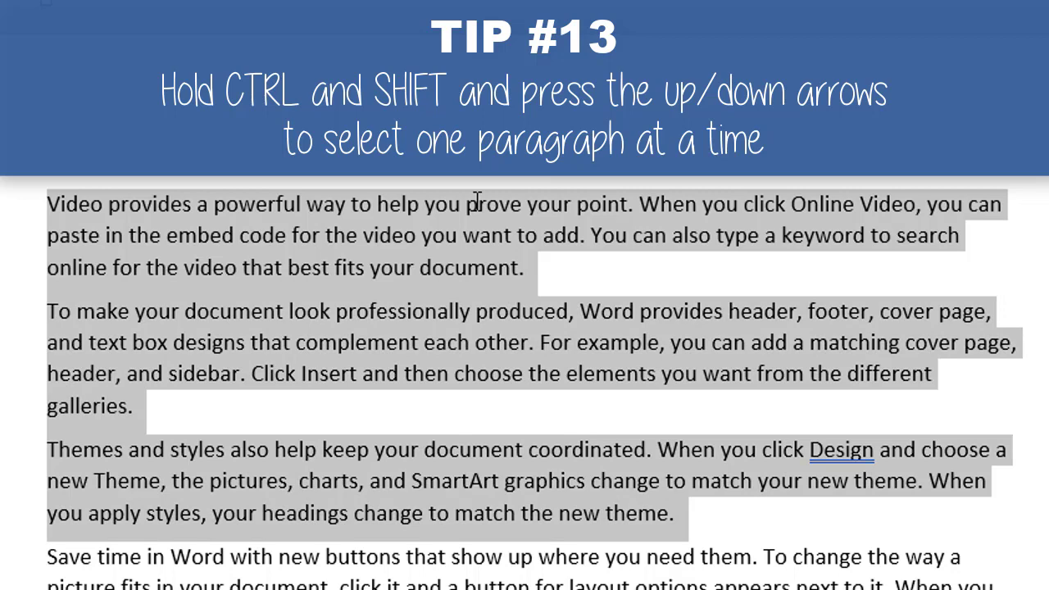
pyautogui.hotkey('ctrl', 'shift', 'Up')
pyautogui.hotkey('ctrl', 'shift', 'Up')
pyautogui.hotkey('ctrl', 'shift', 'Up')
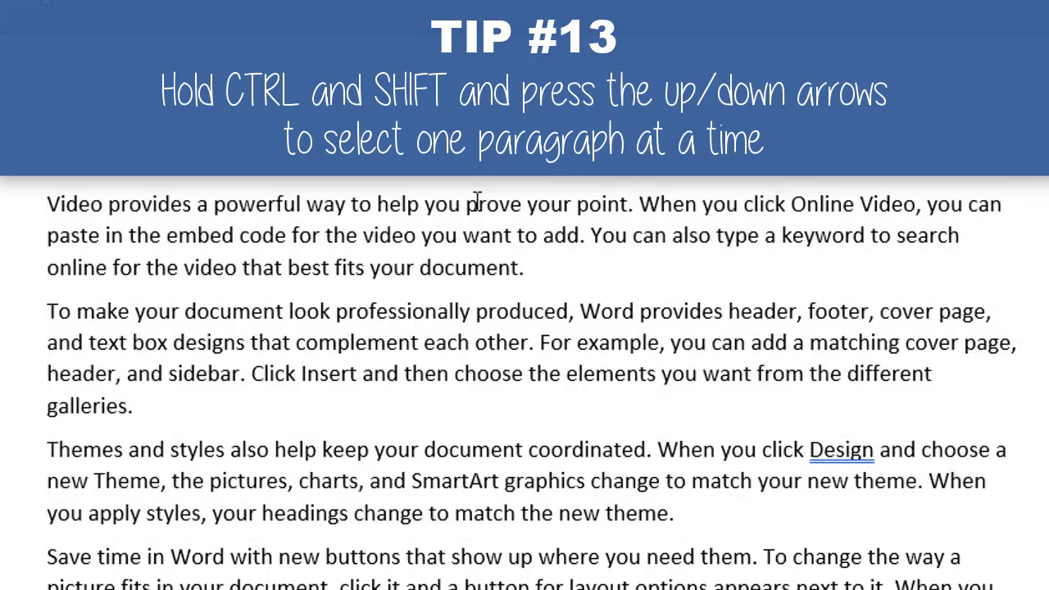
pyautogui.hotkey('ctrl', 'Down')
pyautogui.hotkey('ctrl', 'Down')
pyautogui.hotkey('ctrl', 'Down')
pyautogui.hotkey('ctrl', 'shift', 'Up')
pyautogui.hotkey('ctrl', 'shift', 'Up')
pyautogui.hotkey('ctrl', 'shift', 'Up')
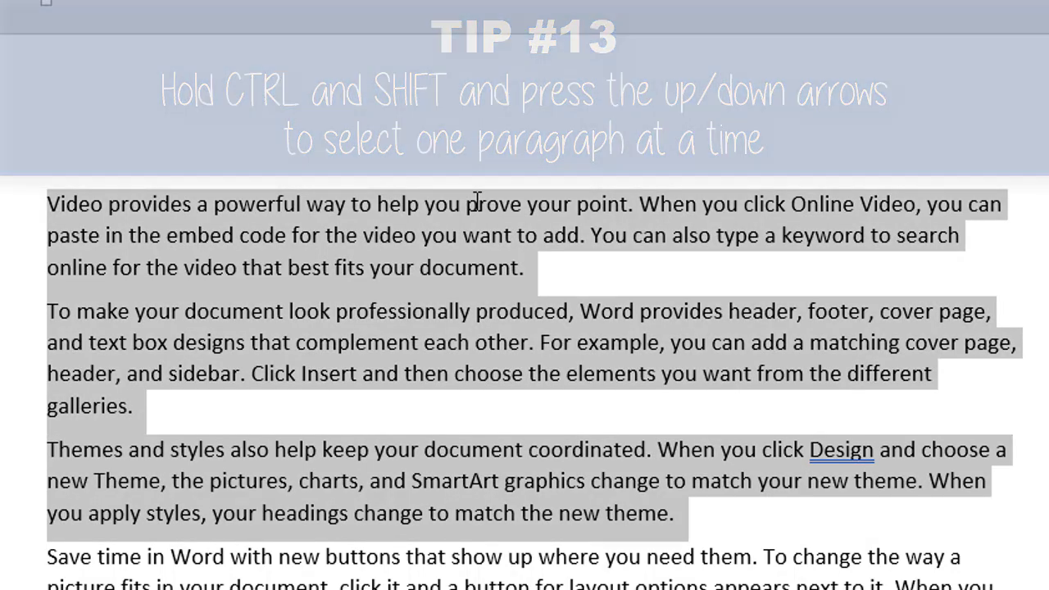
pyautogui.click(477, 202)
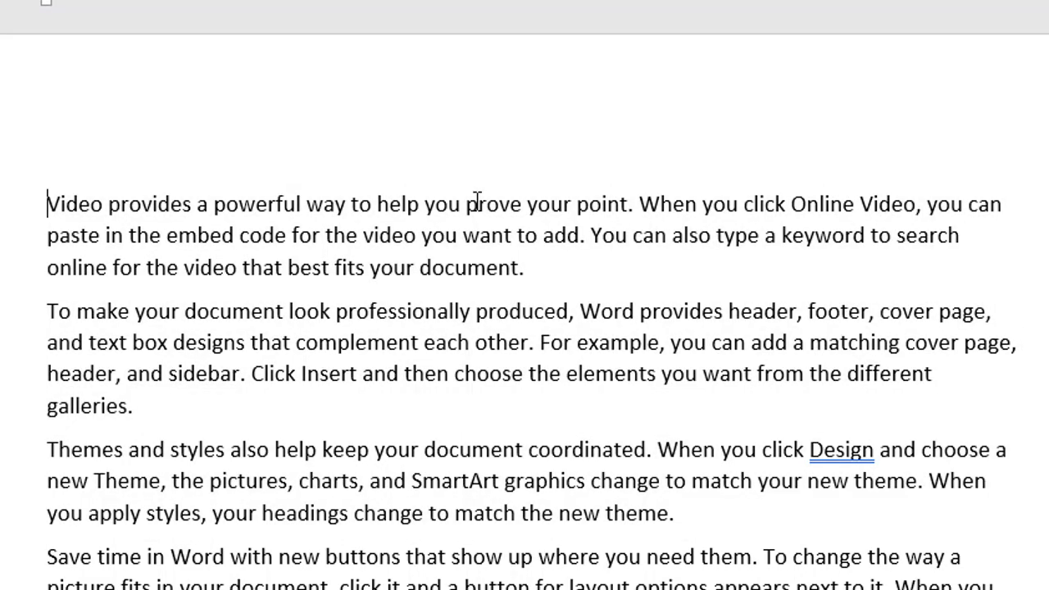
# Jump to line start and end with Home/End, to the top, then to the document end.
pyautogui.click(477, 202)
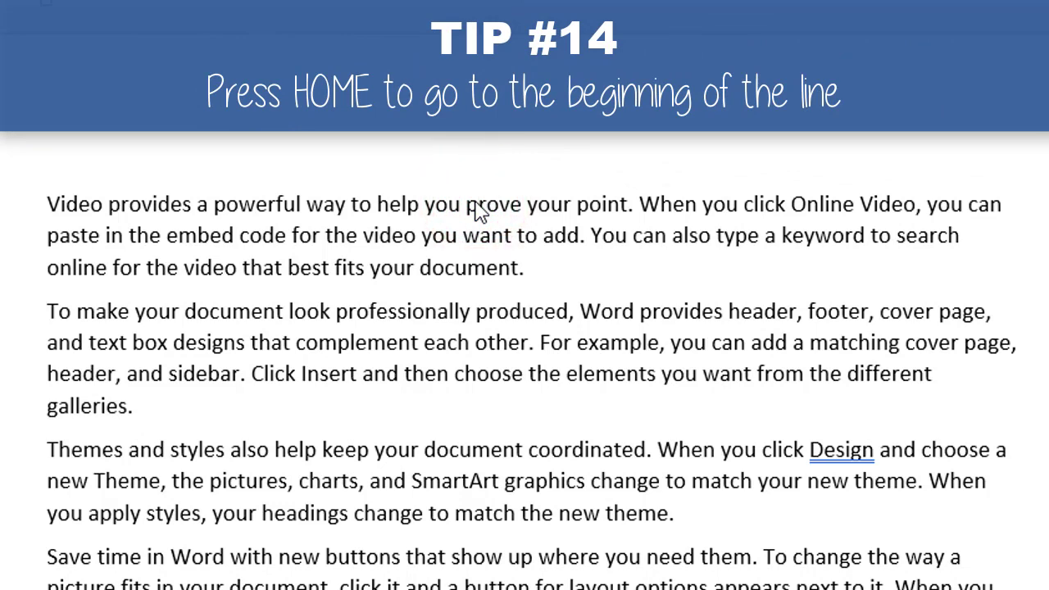
pyautogui.press('Home')
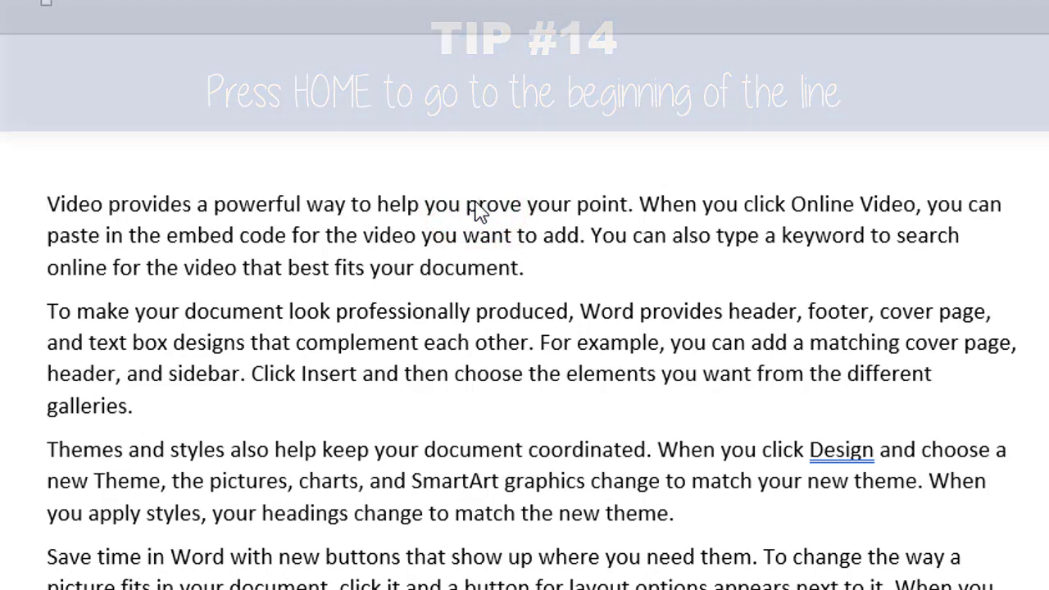
pyautogui.press('End')
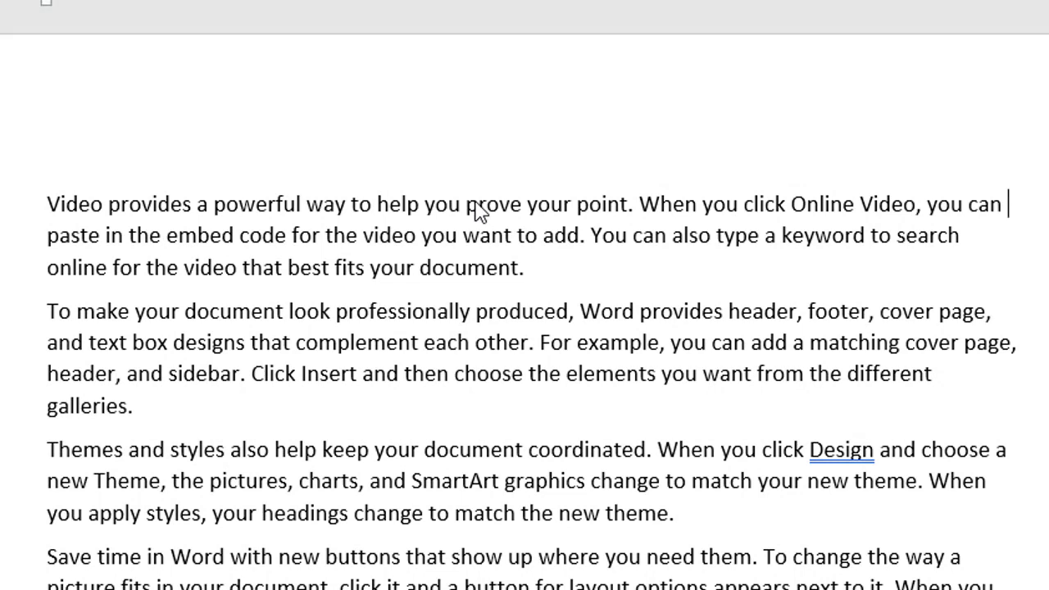
pyautogui.click(507, 513)
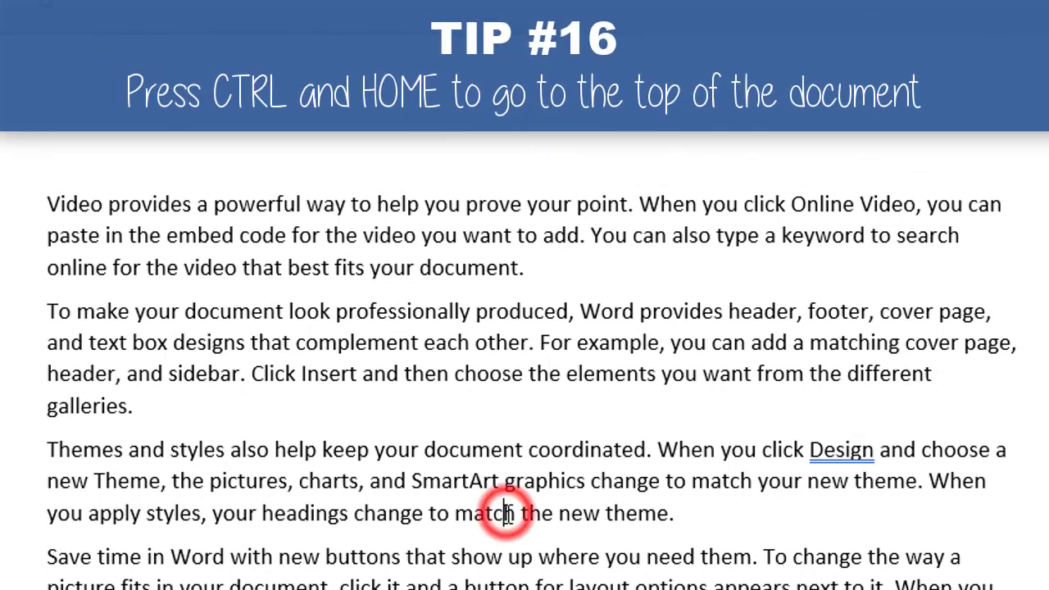
pyautogui.hotkey('ctrl', 'Home')
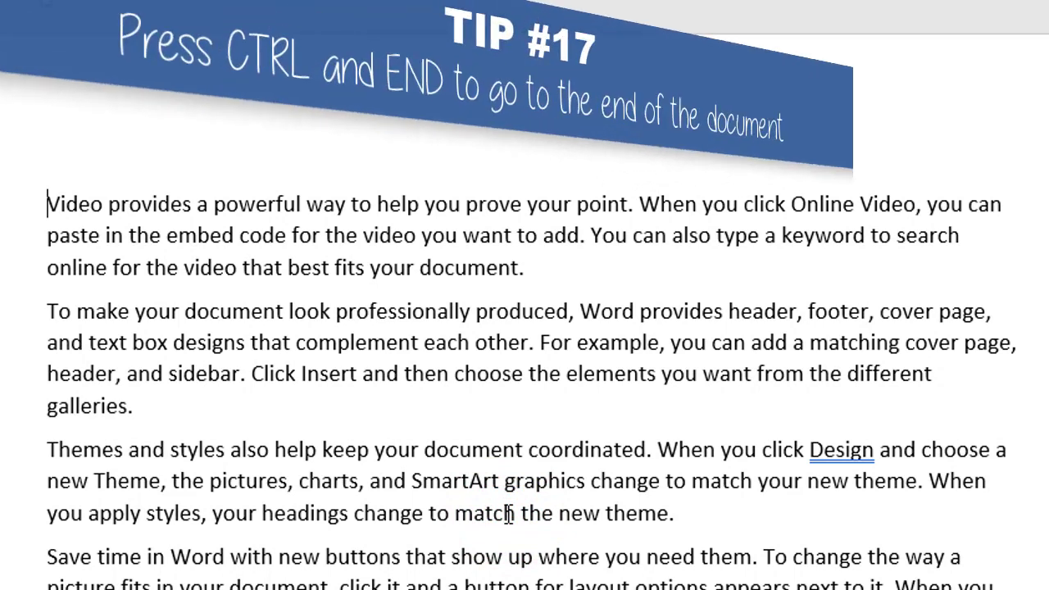
pyautogui.hotkey('ctrl', 'End')
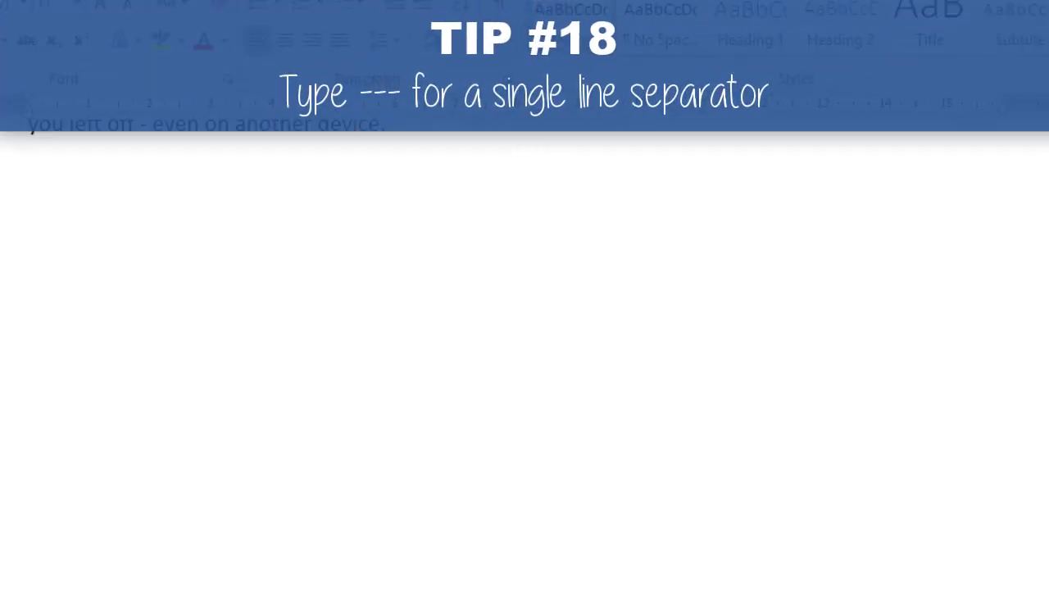
# Enter ---, ===, ___, ### and *** lines to create thin, double, thick, triple and dotted rules.
pyautogui.write('---')
pyautogui.press('Return')
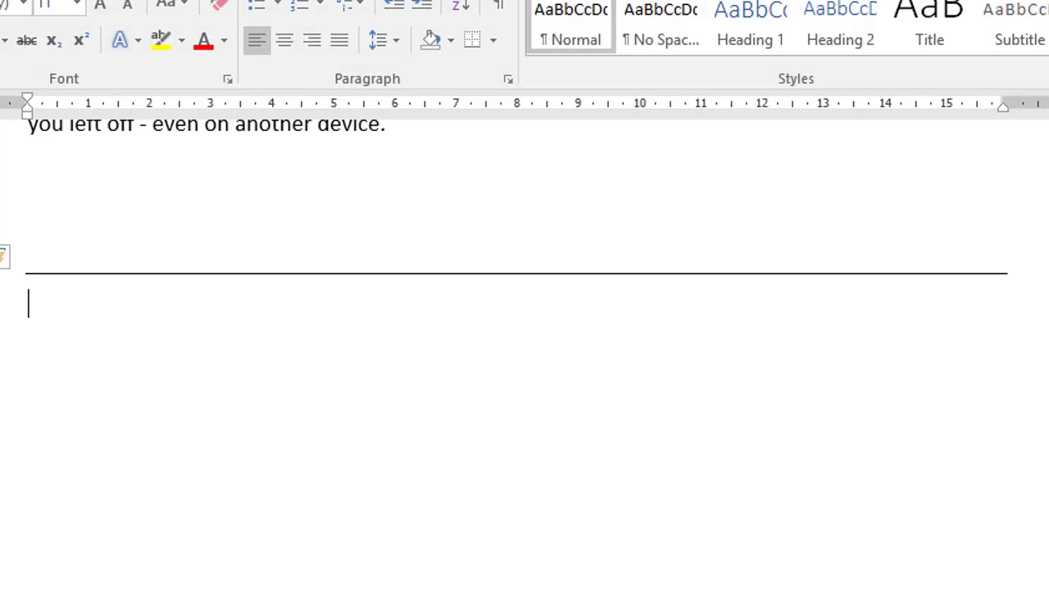
pyautogui.write('===')
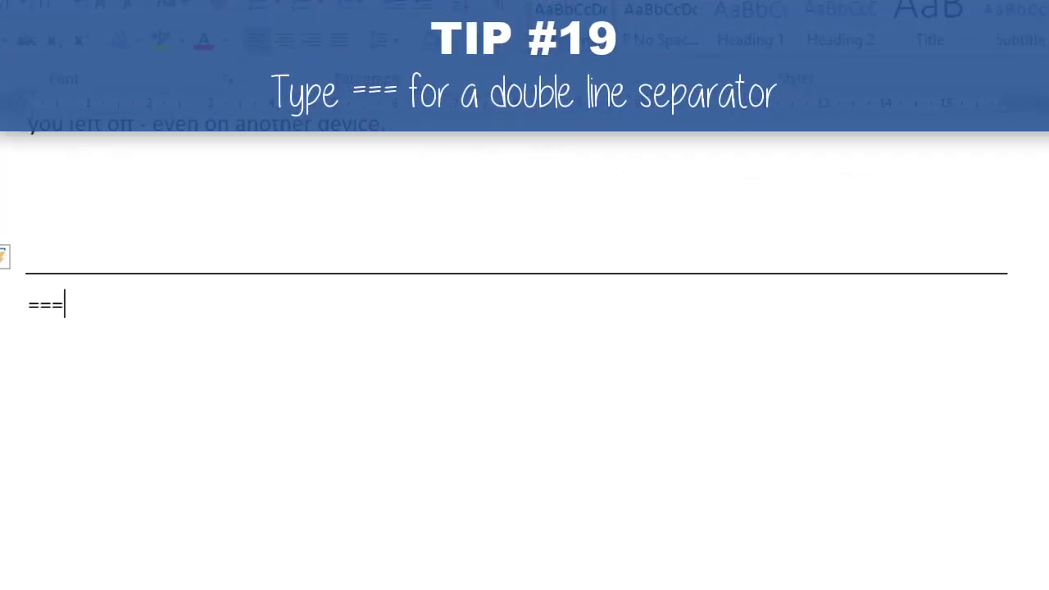
pyautogui.press('Return')
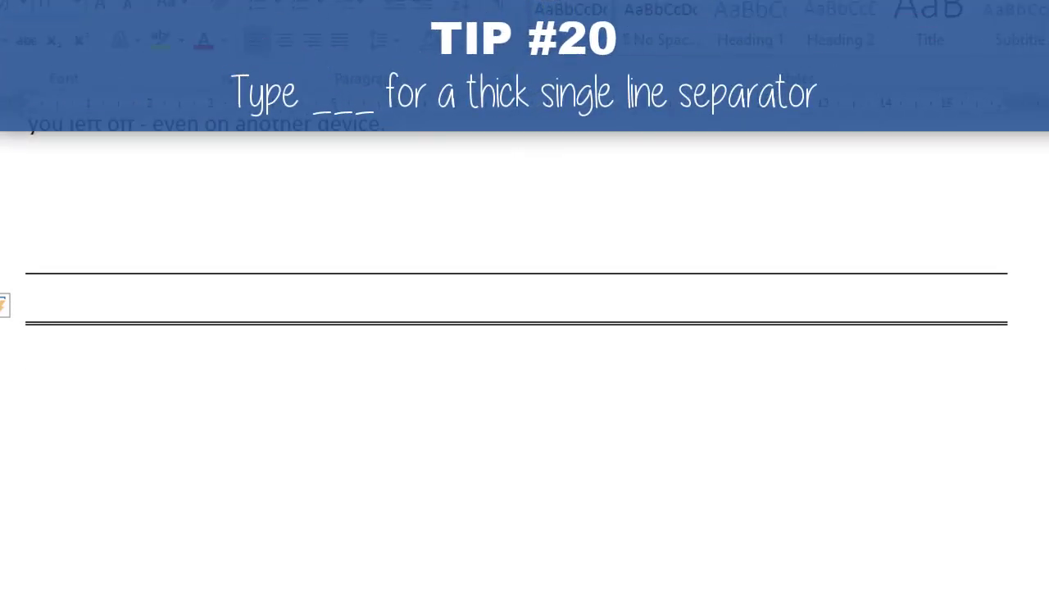
pyautogui.write('___')
pyautogui.press('Return')
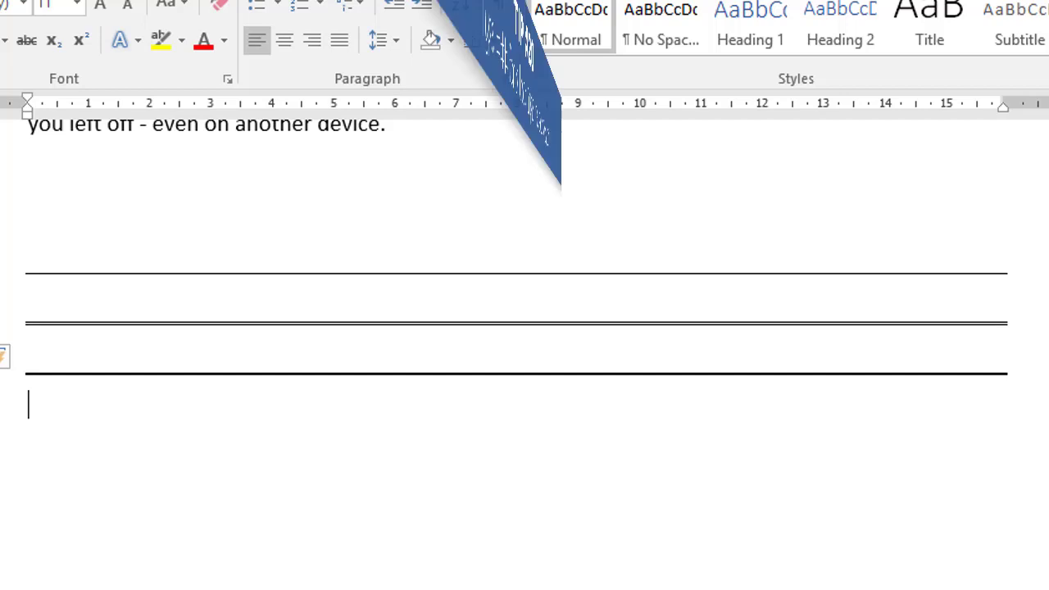
pyautogui.write('###')
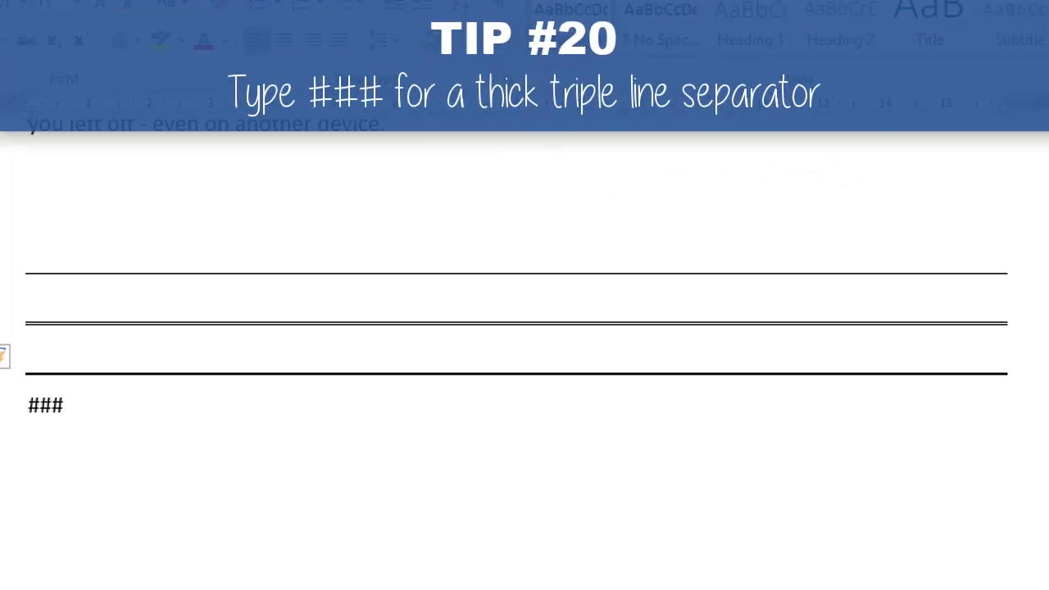
pyautogui.press('Return')
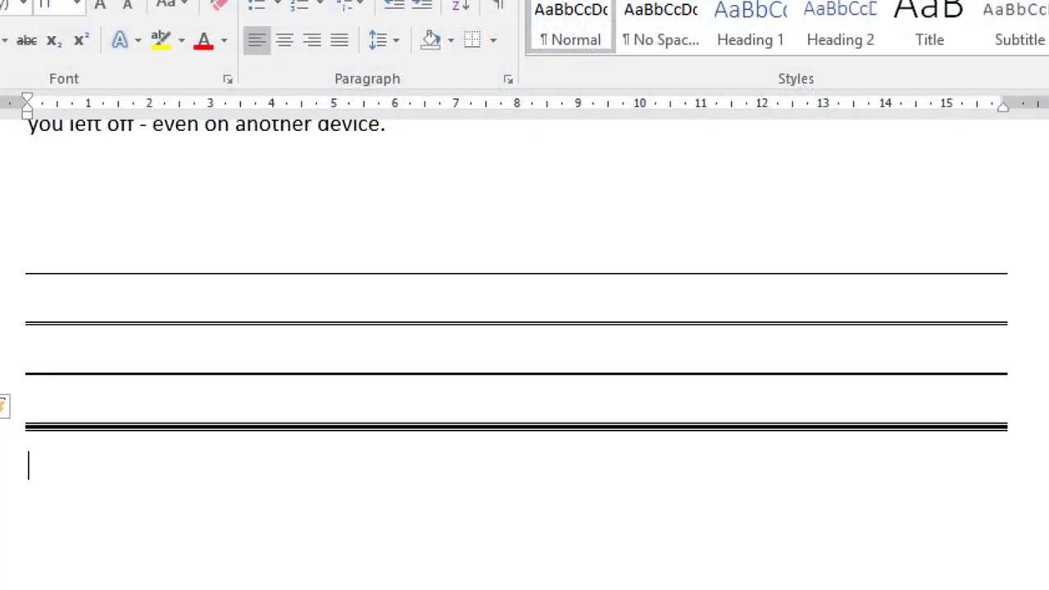
pyautogui.write('***')
pyautogui.press('Return')
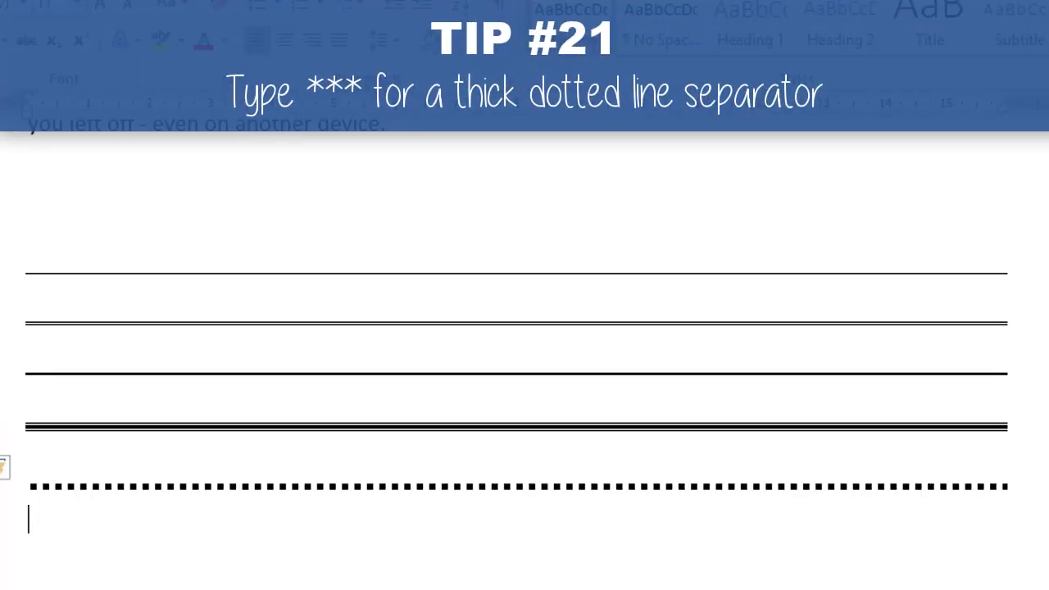